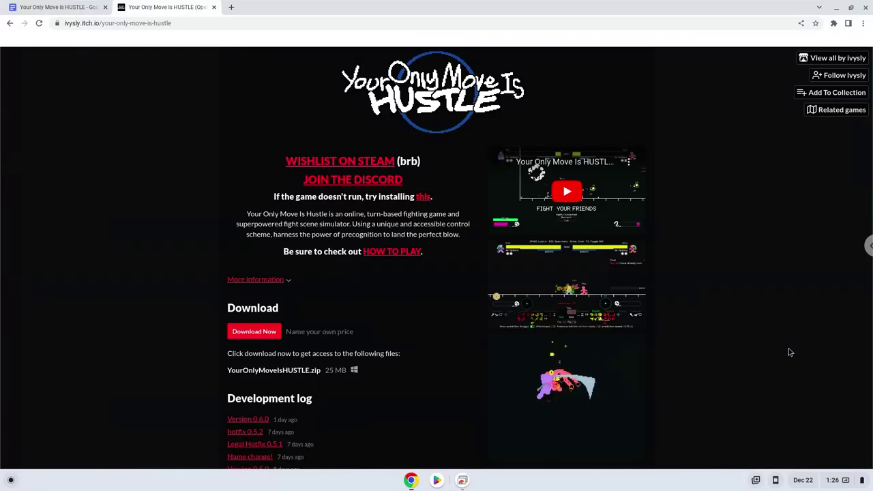
Step: Open ChromeOS Settings from the clock panel and go to Advanced > Developers
left_click(831, 477)
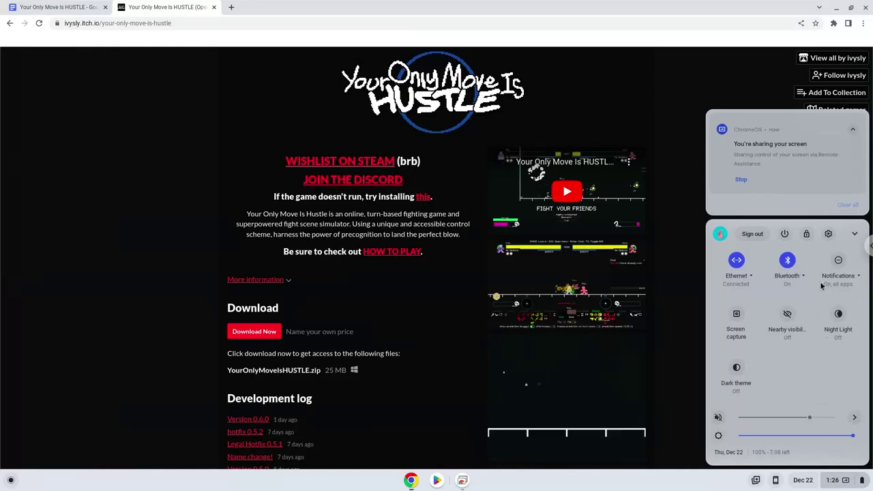
left_click(829, 235)
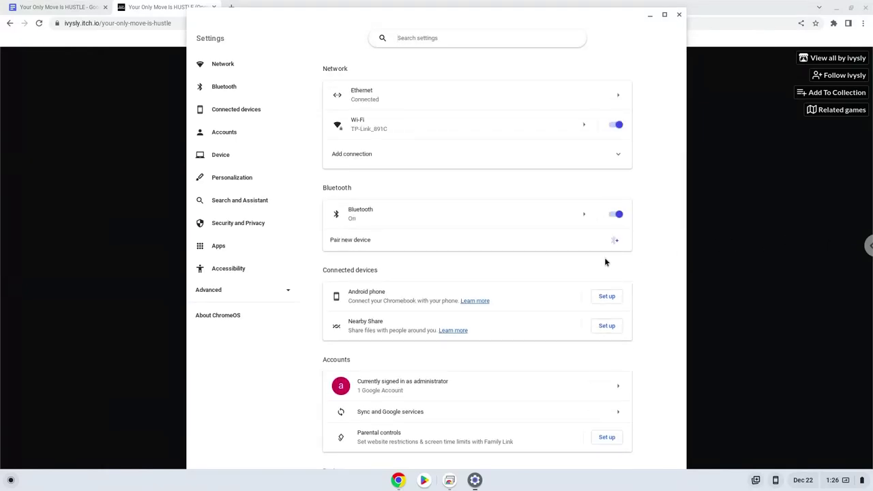
left_click(265, 297)
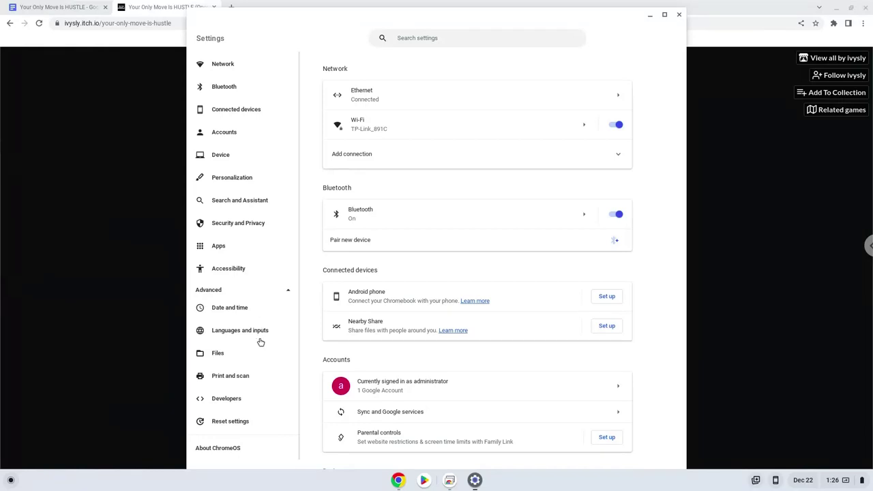
left_click(251, 403)
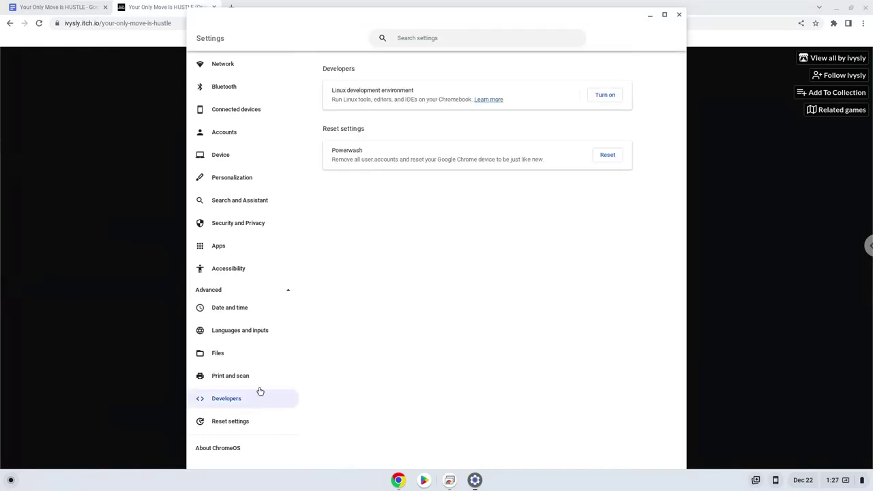
Step: Turn on the Linux development environment and install it with the recommended 10.0 GB disk size
left_click(609, 97)
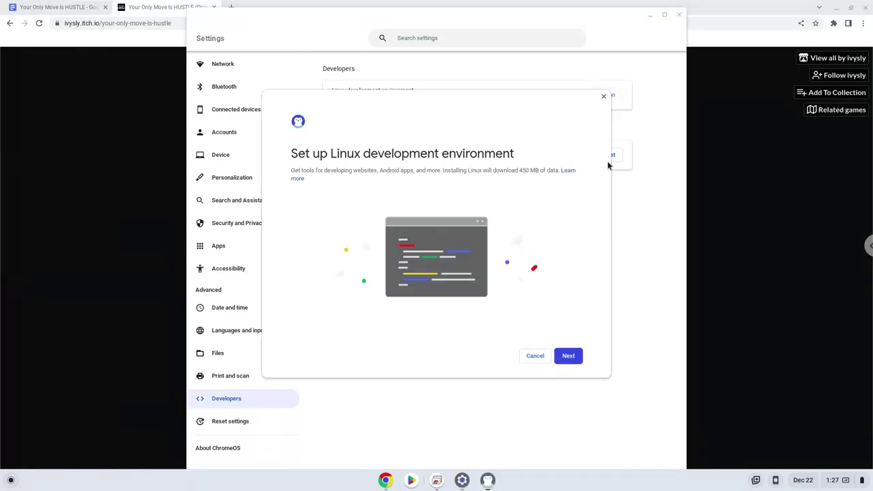
left_click(568, 356)
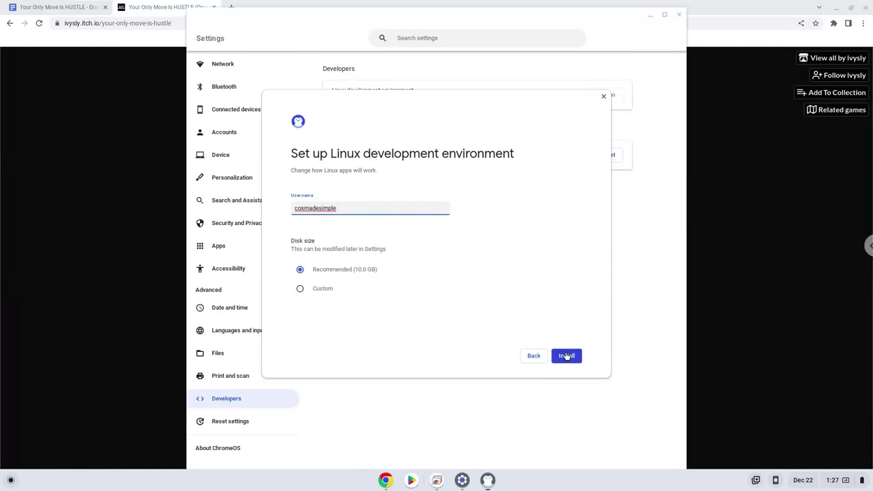
left_click(566, 356)
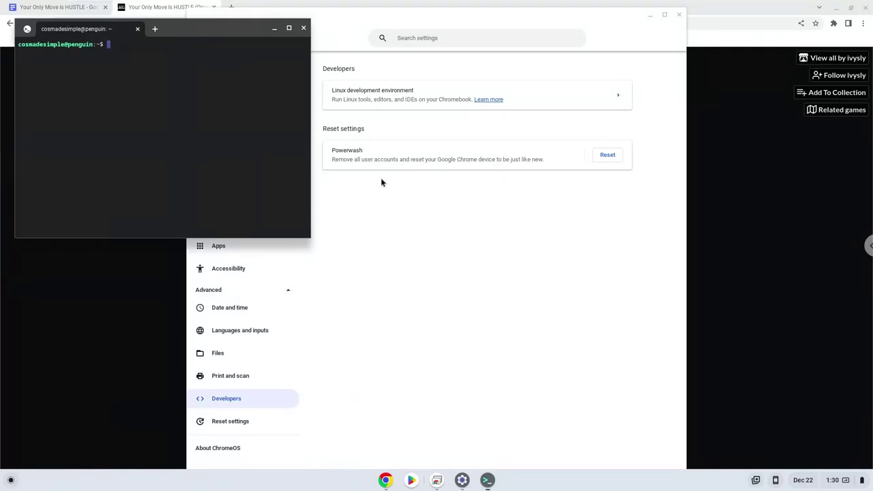
Step: Close Terminal and Settings, then download YourOnlyMoveIsHUSTLE.zip free via 'No thanks, just take me to the downloads'
left_click(305, 28)
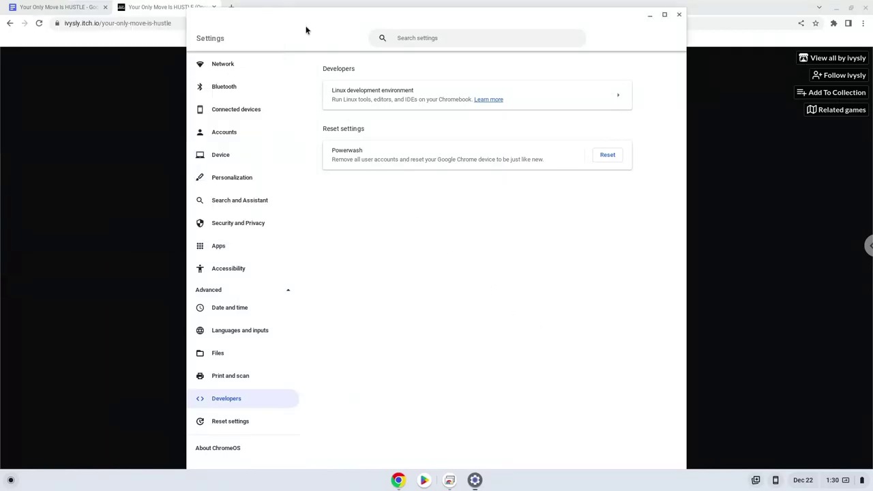
left_click(679, 15)
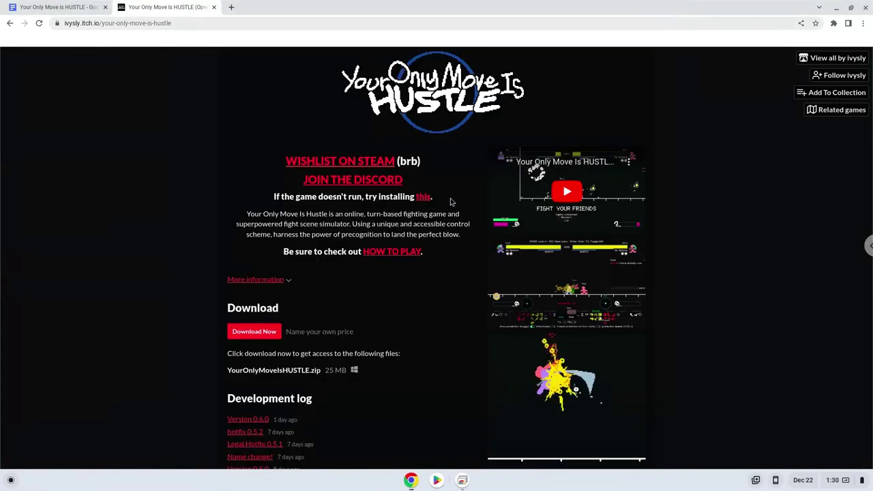
left_click(251, 329)
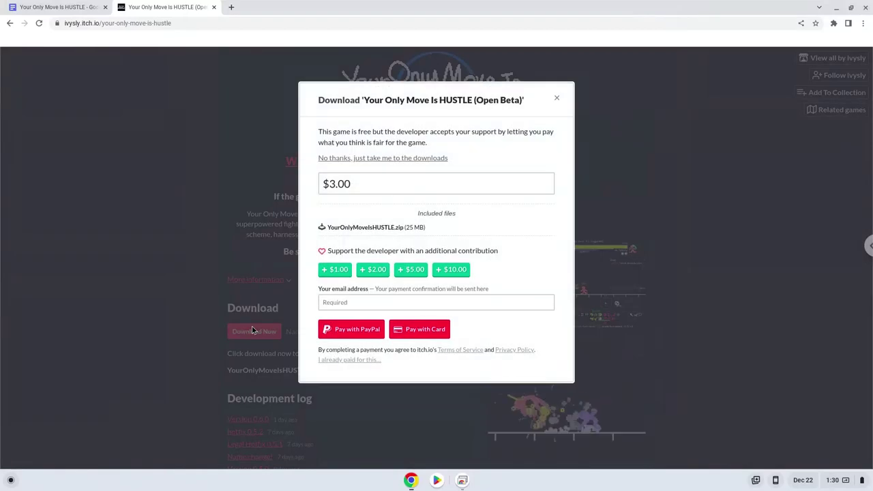
left_click(387, 159)
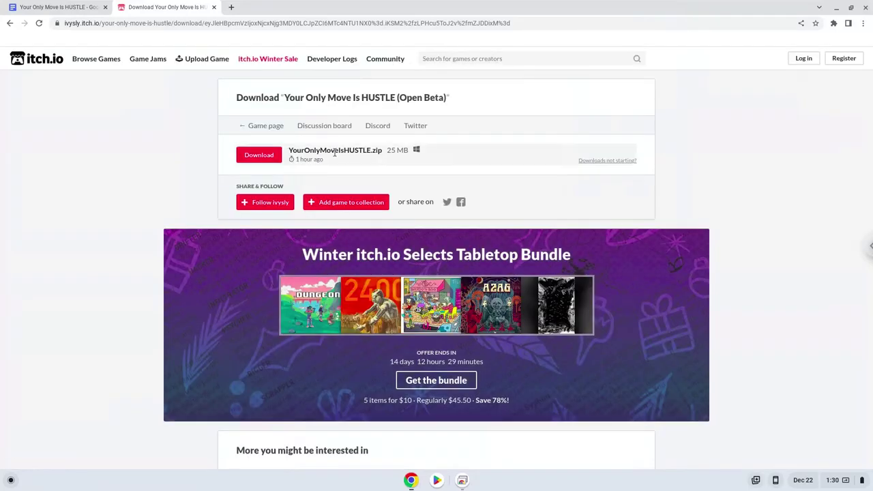
left_click(276, 157)
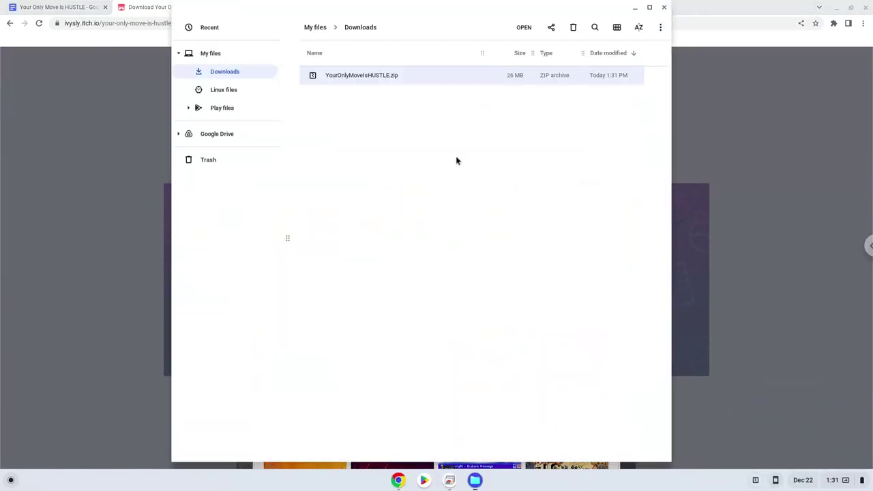
Step: Cut YourOnlyMoveIsHUSTLE.zip from Downloads, paste it into Linux files, and close Files
right_click(367, 77)
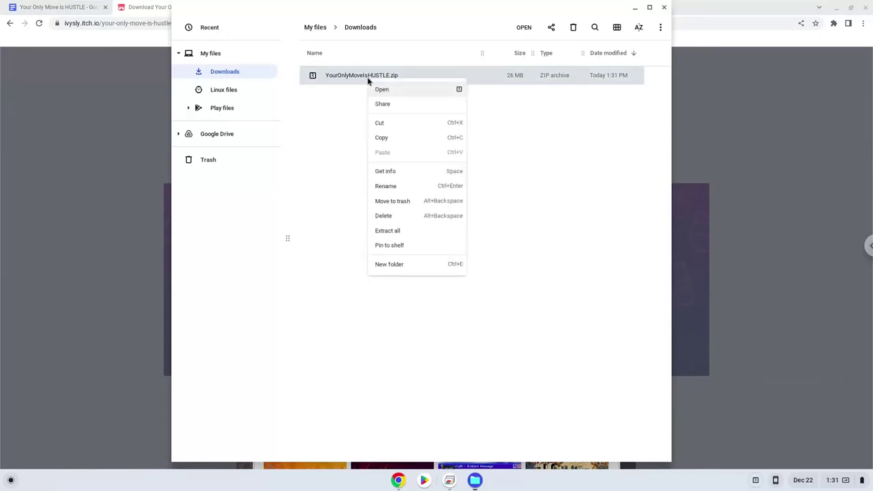
left_click(389, 125)
left_click(230, 94)
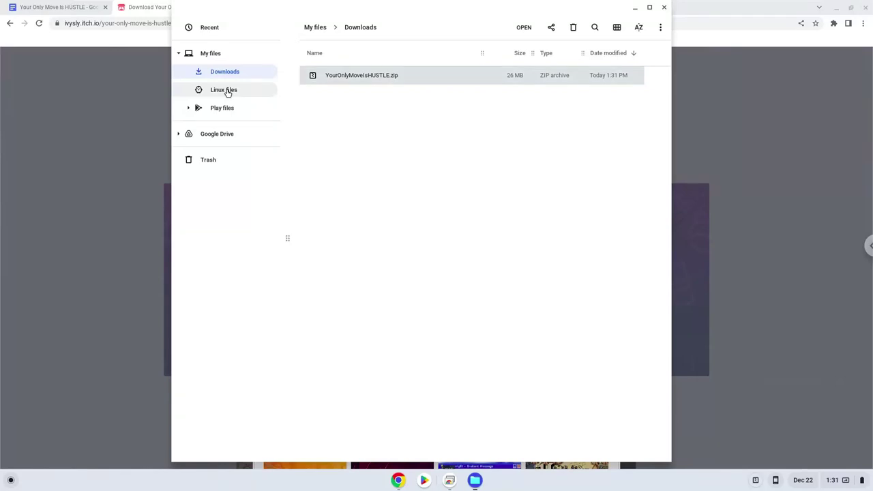
right_click(343, 129)
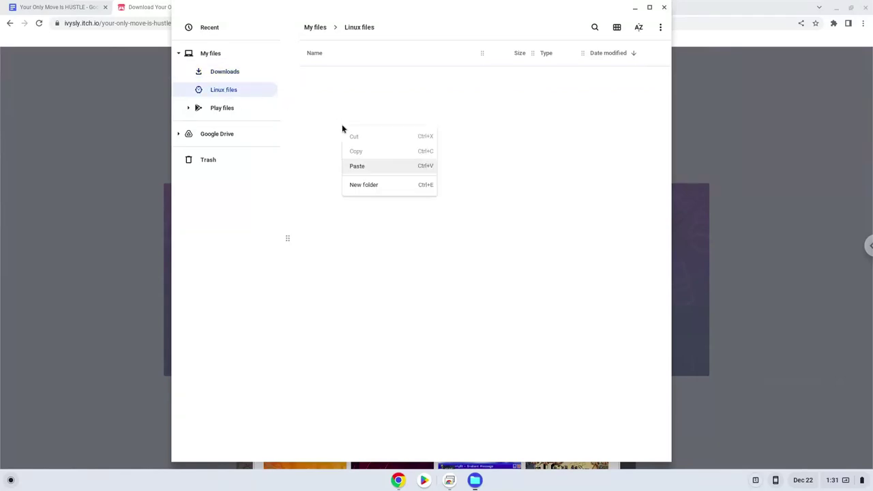
left_click(359, 169)
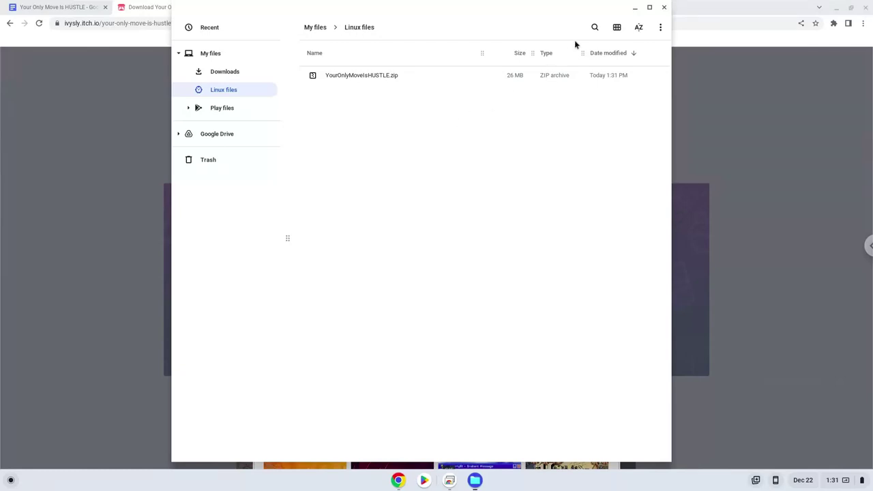
left_click(664, 7)
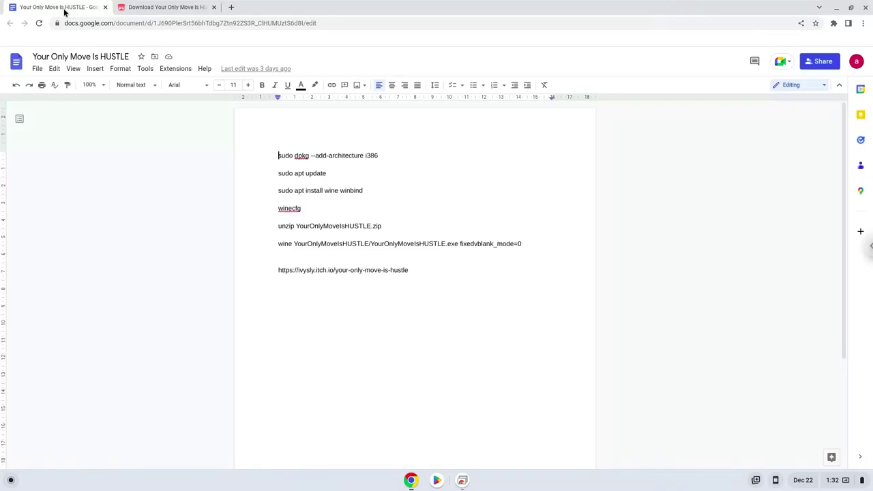
Step: Copy the 'sudo dpkg --add-architecture i386' line from the doc and search the launcher for 'ter'
triple_click(328, 156)
right_click(328, 156)
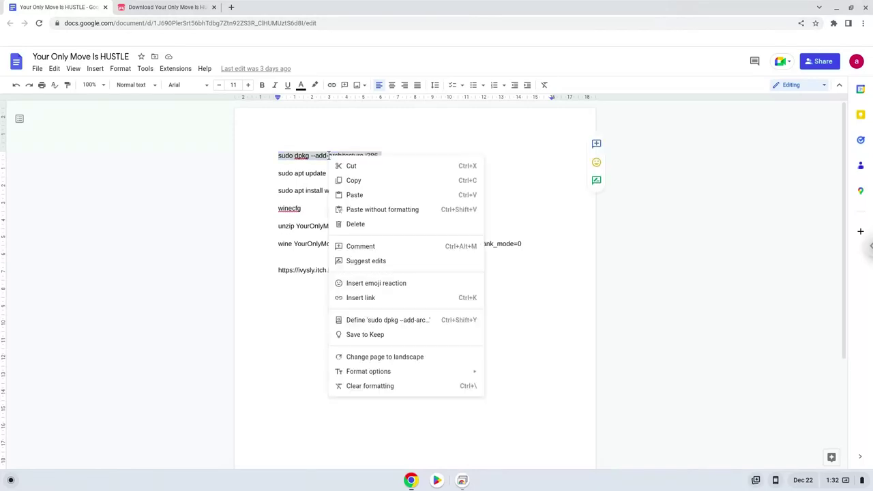
left_click(342, 180)
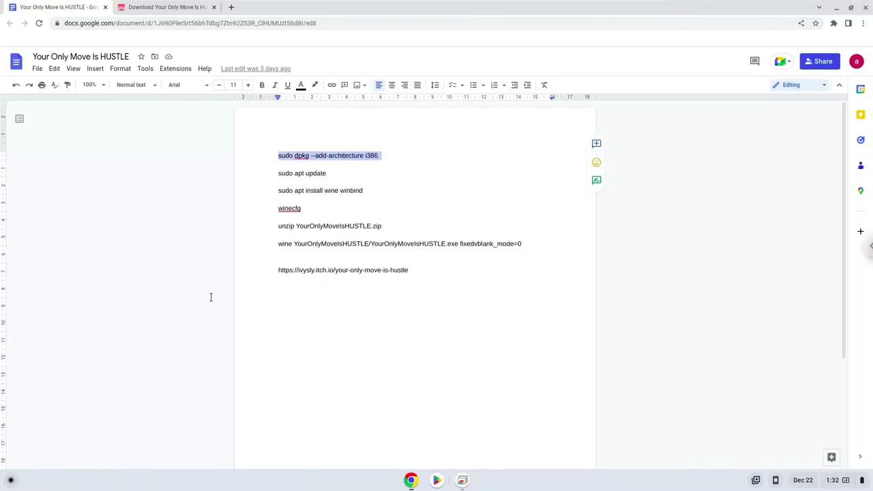
left_click(11, 482)
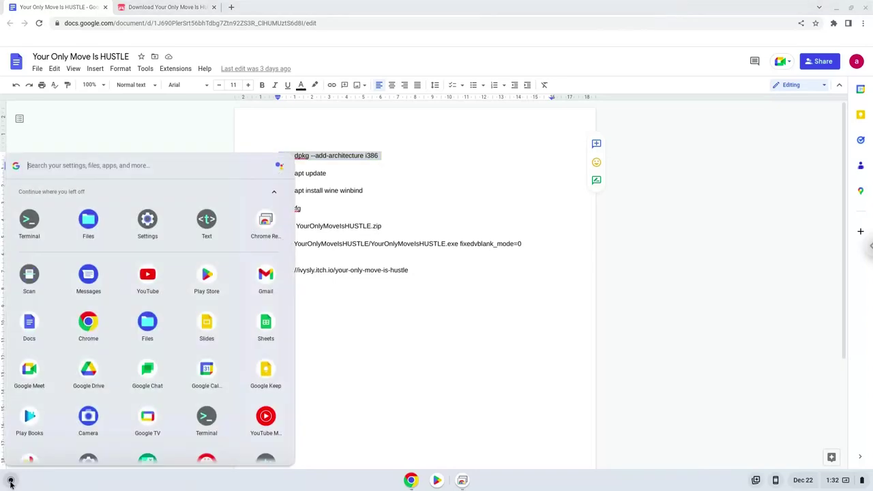
type("ter")
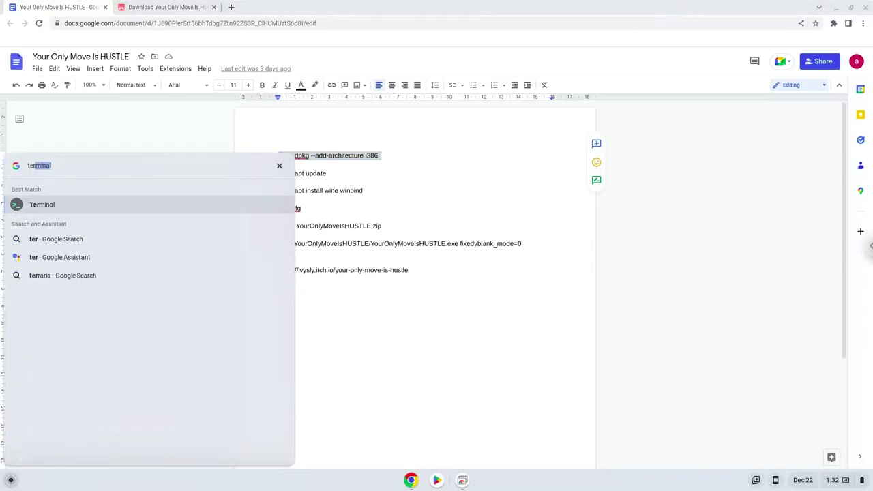
Step: Launch Terminal from the search results and maximize its window
left_click(59, 206)
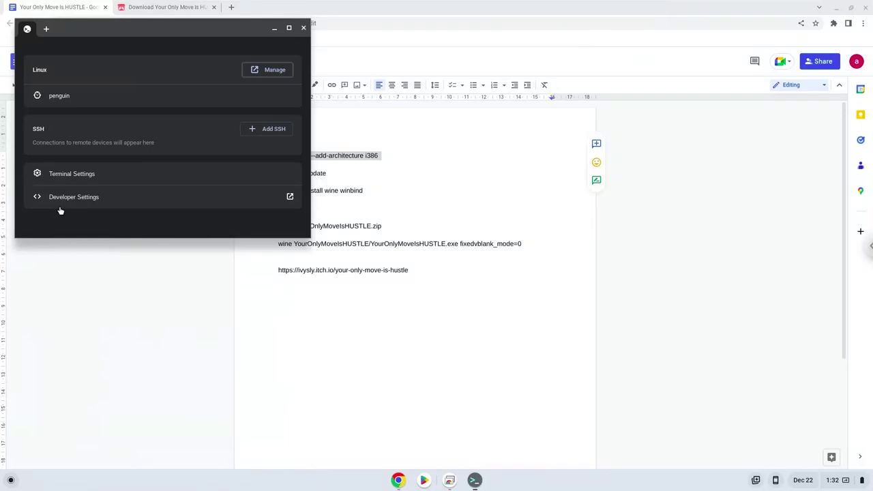
double_click(146, 28)
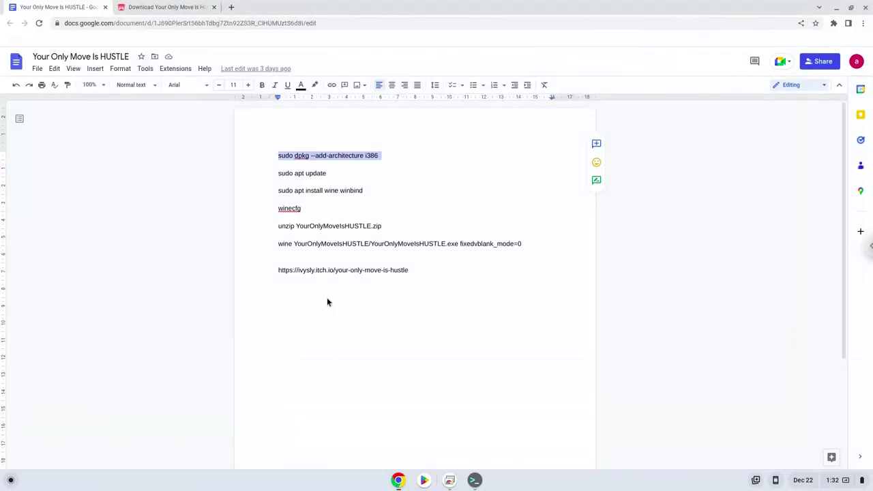
Step: Copy the 'sudo apt update' line from the command doc
triple_click(295, 174)
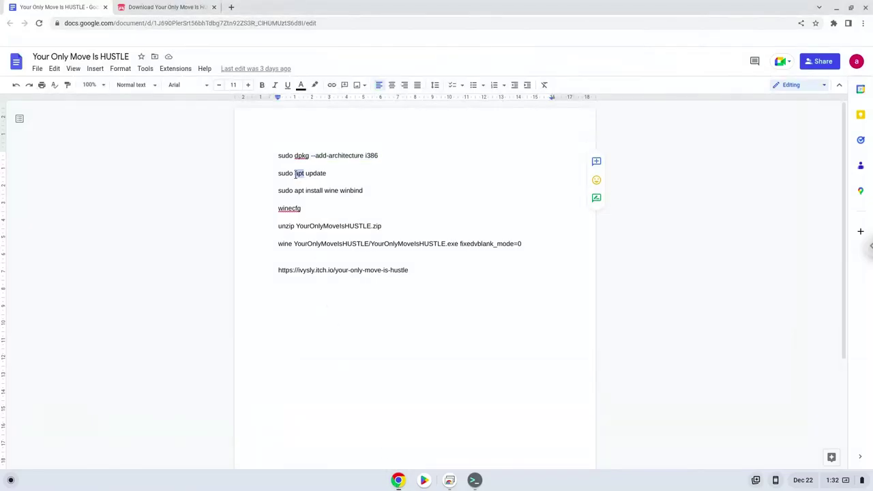
right_click(295, 174)
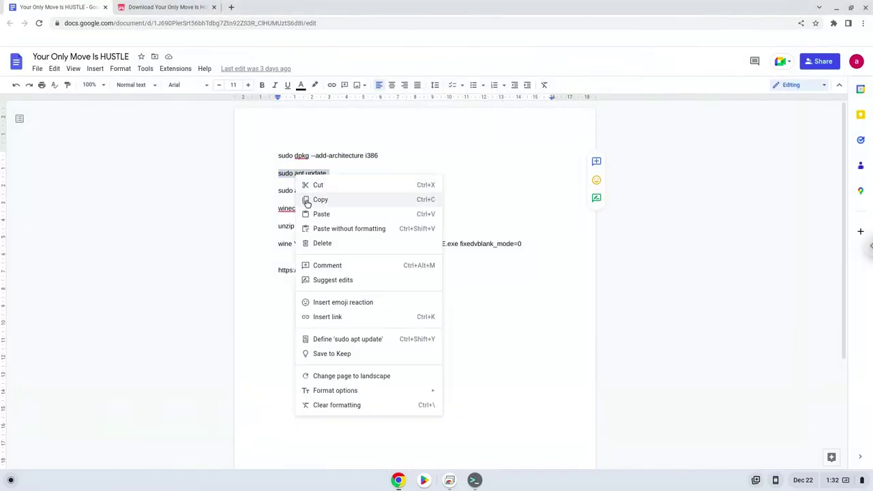
left_click(307, 200)
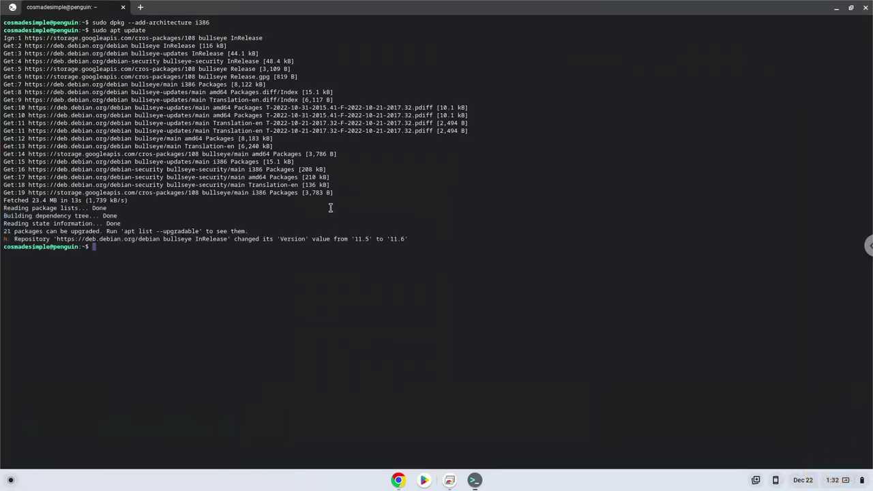
Step: Back in the doc, select the wine install command line and open its context menu
left_click(396, 482)
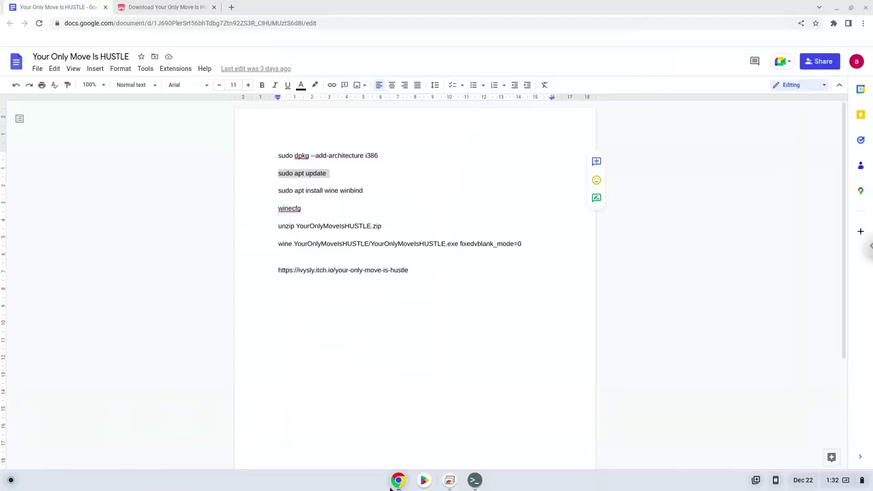
triple_click(326, 190)
right_click(326, 190)
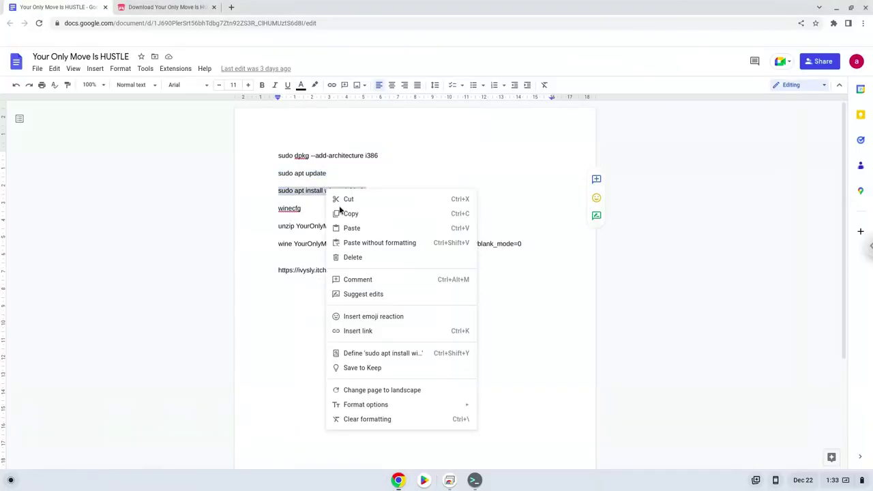
Step: Copy 'sudo apt install wine winbind', paste it into Terminal, and confirm the package install
left_click(346, 213)
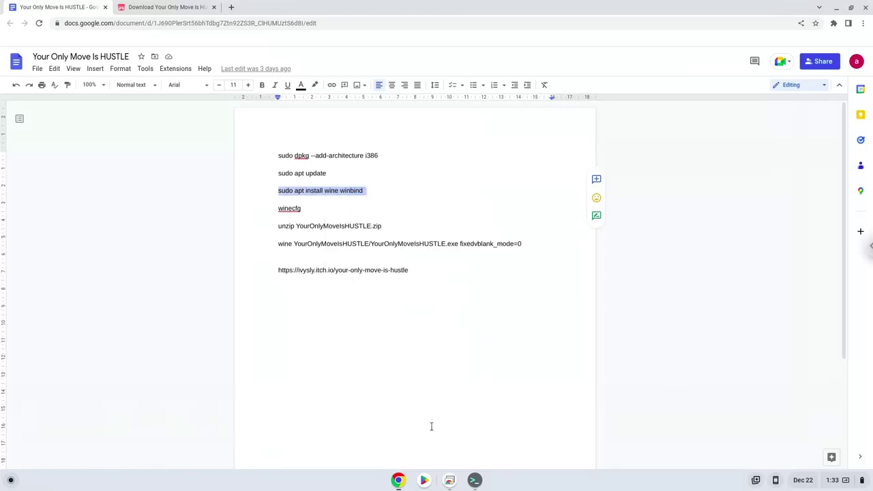
left_click(474, 481)
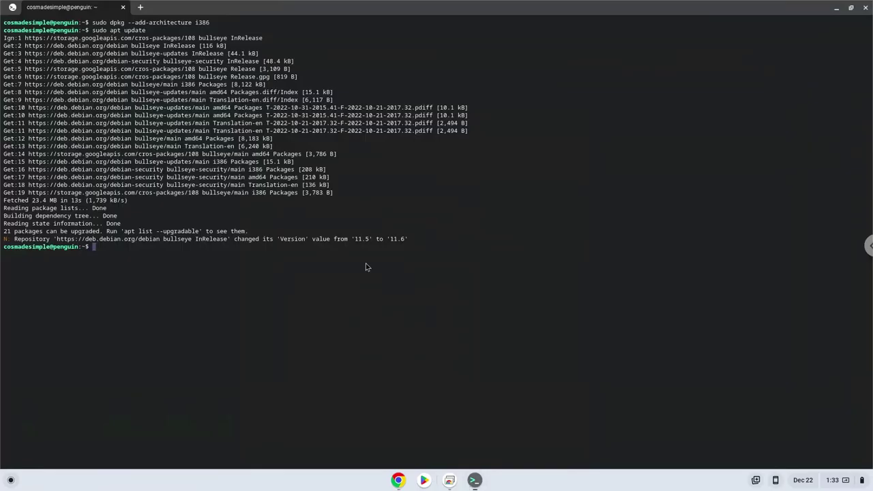
key("ctrl+shift+v")
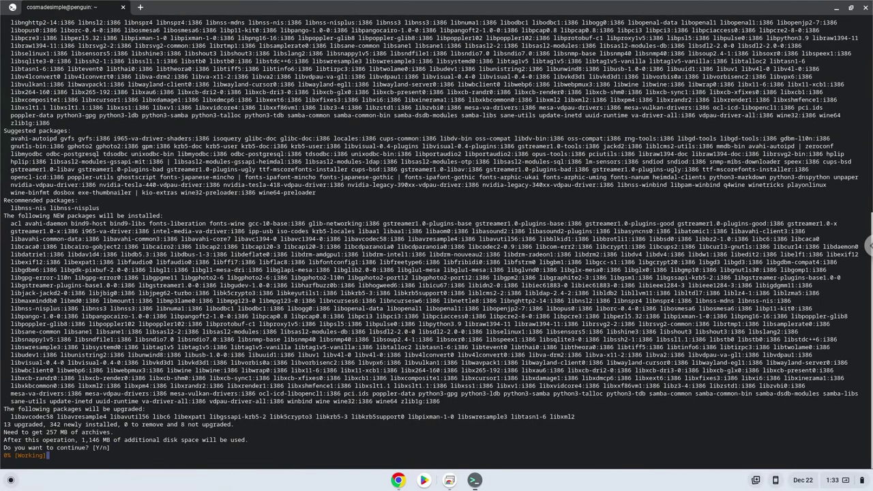
key("Return")
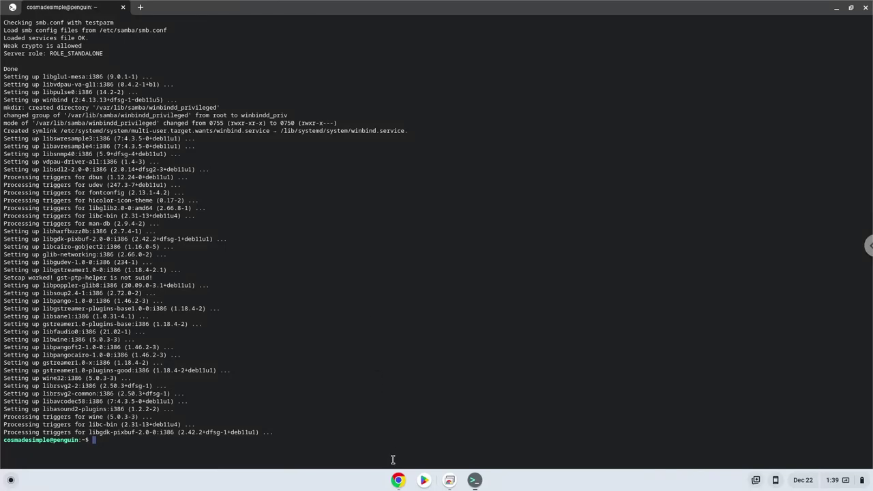
Step: Copy the word 'winecfg' from the Google Doc command list
left_click(399, 481)
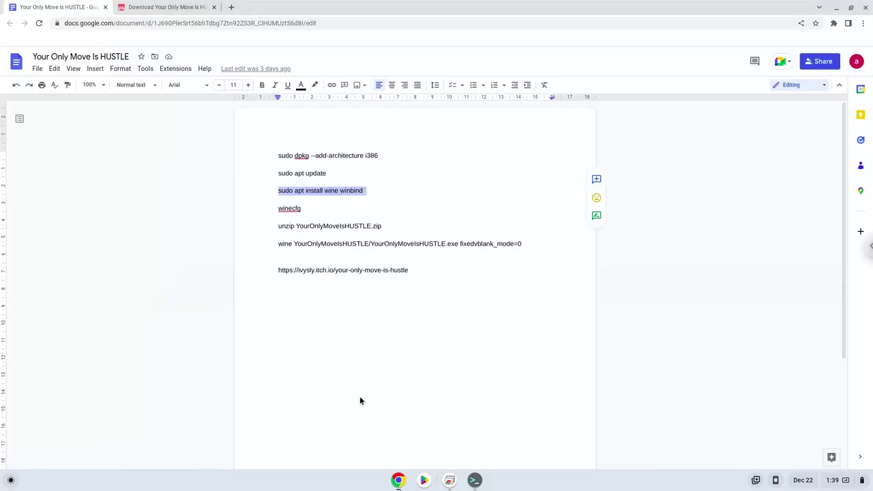
double_click(281, 211)
right_click(282, 213)
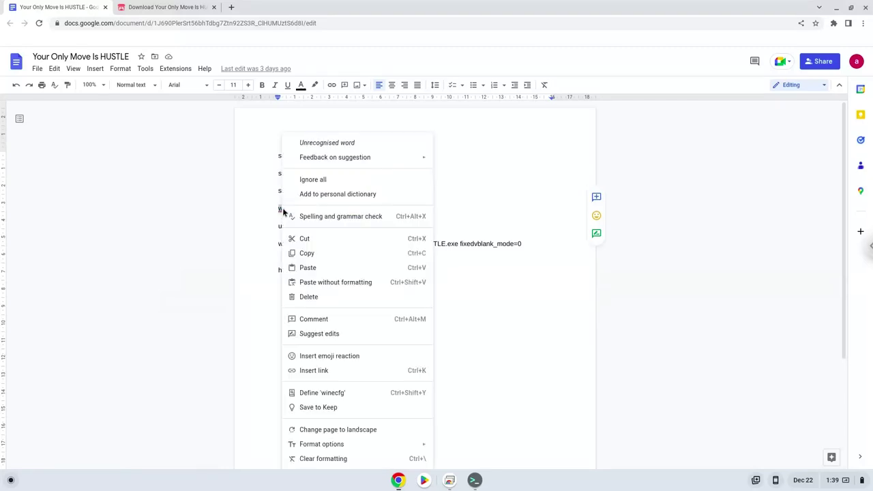
left_click(307, 253)
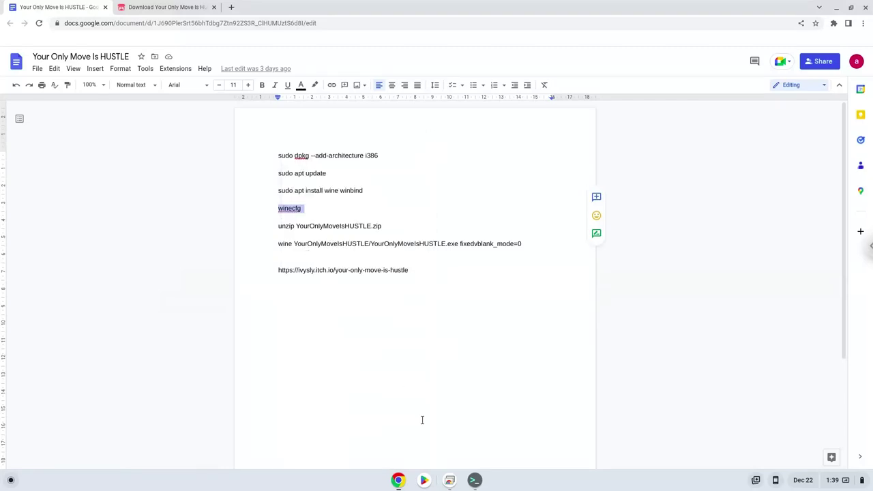
Step: Run winecfg in Terminal to create the Wine configuration, then close its settings window
left_click(471, 483)
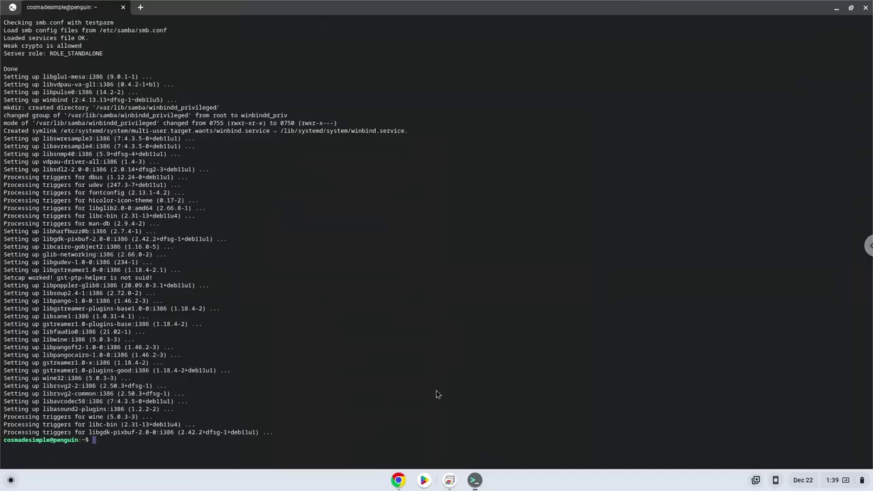
key("ctrl+shift+v")
key("Return")
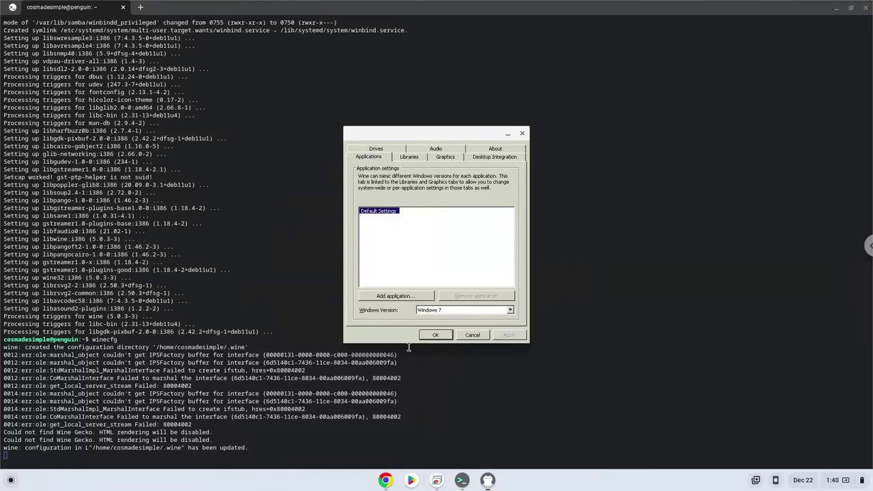
left_click(522, 133)
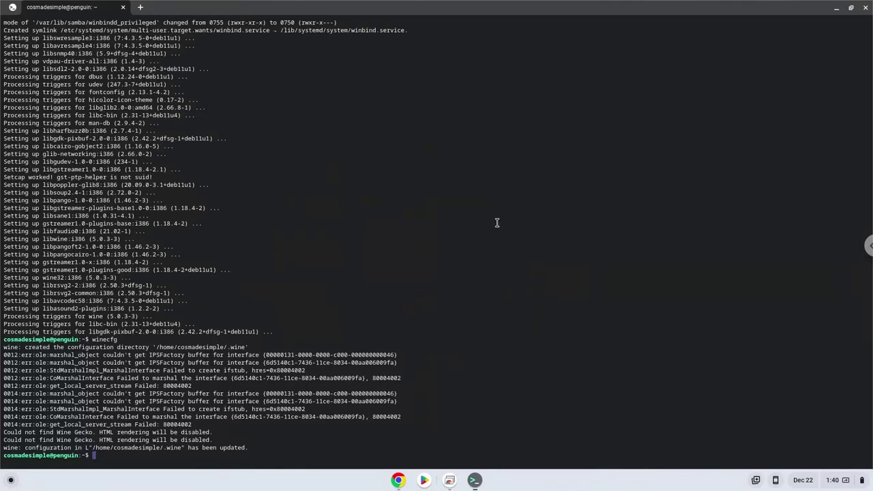
Step: Copy the unzip YourOnlyMoveIsHUSTLE.zip line from the doc and run it in Terminal
left_click(399, 481)
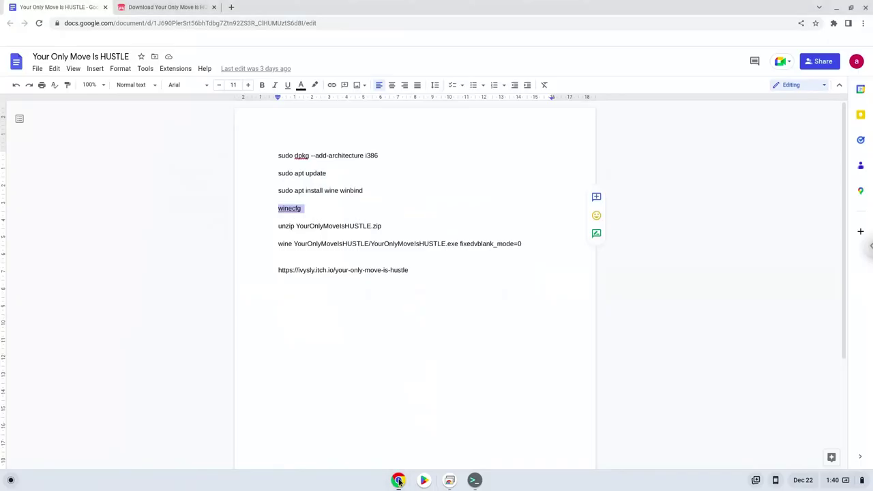
triple_click(347, 225)
right_click(346, 226)
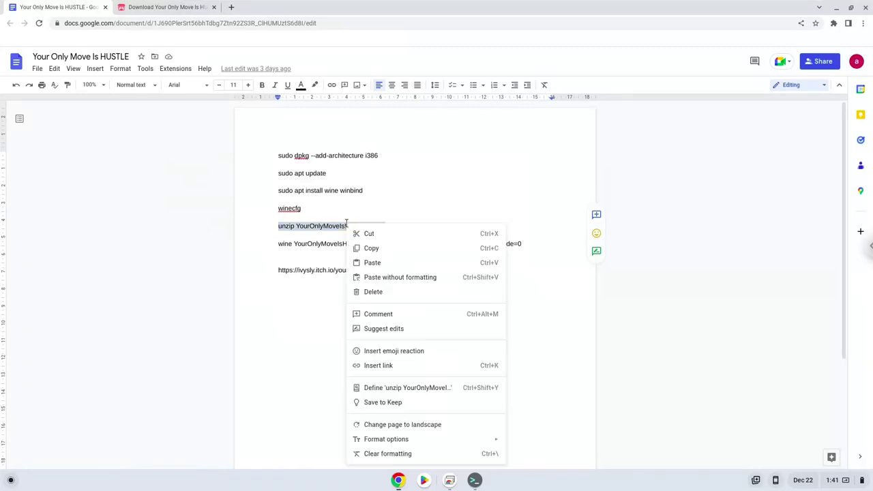
left_click(375, 249)
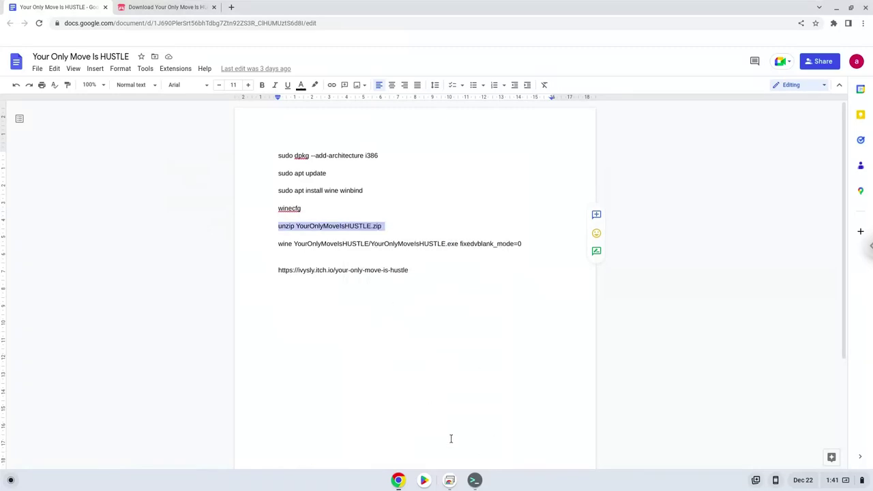
left_click(476, 481)
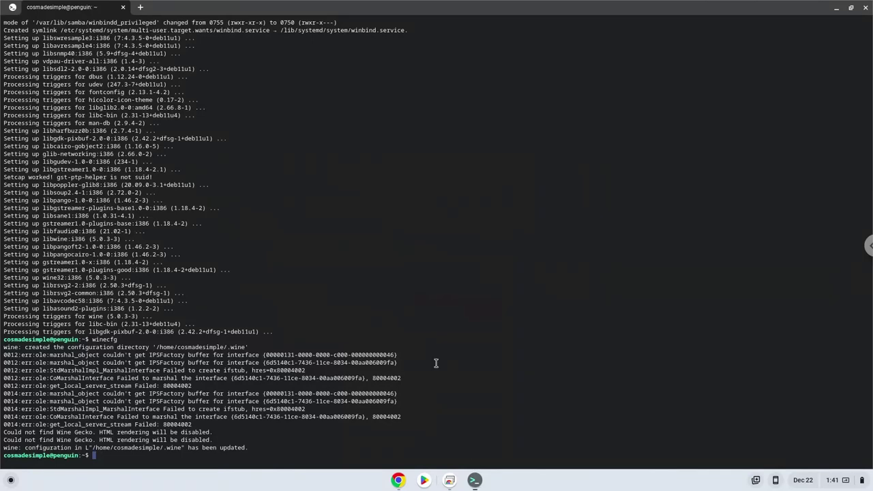
key("ctrl+shift+v")
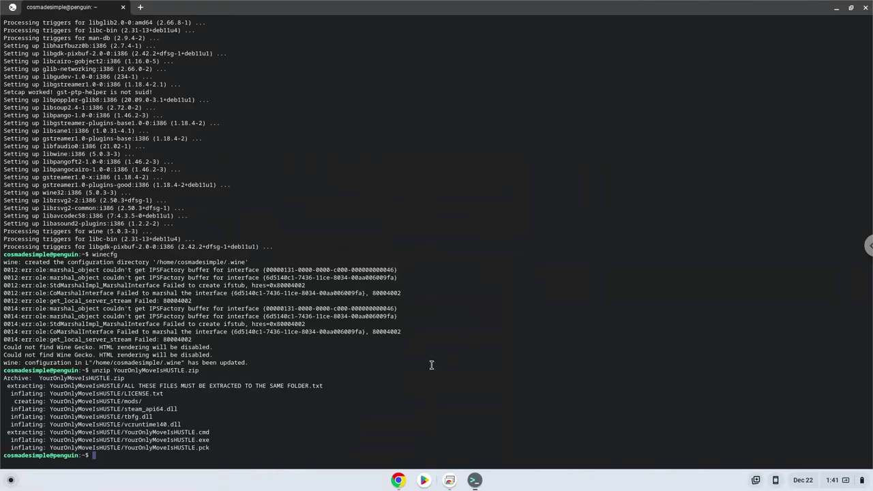
Step: Copy the wine launch command for YourOnlyMoveIsHUSTLE.exe from the commands document
left_click(398, 481)
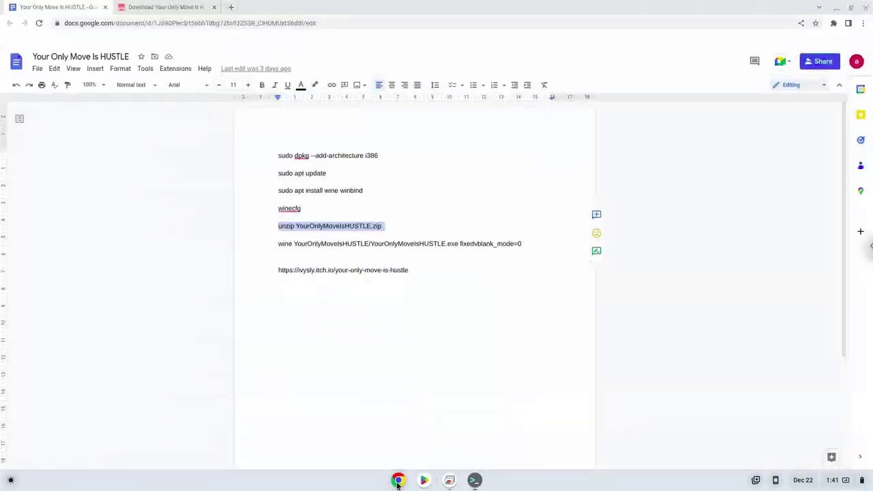
triple_click(321, 244)
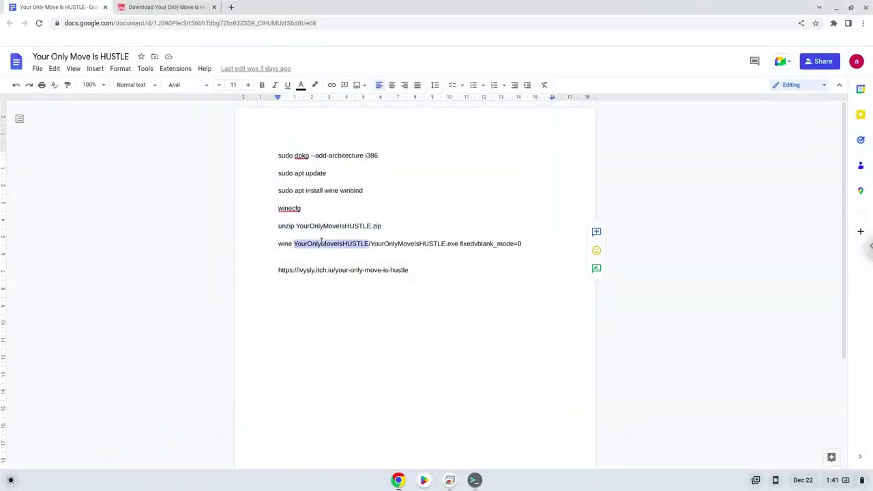
right_click(322, 244)
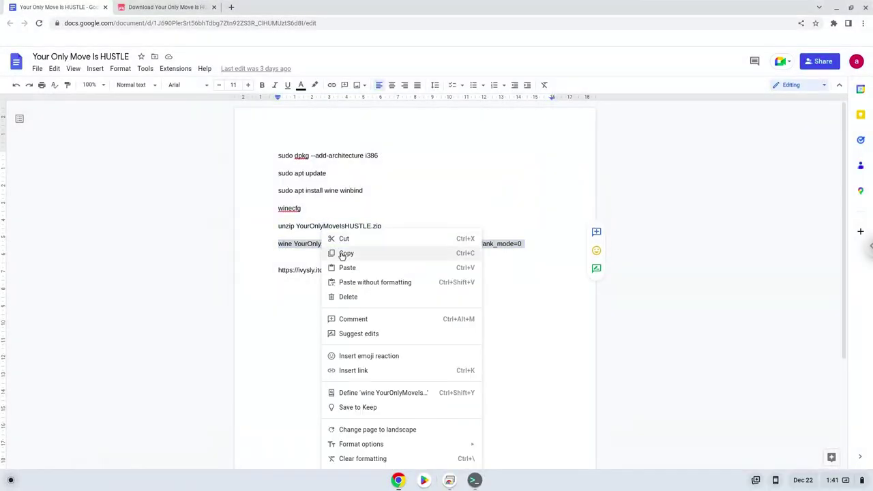
left_click(342, 254)
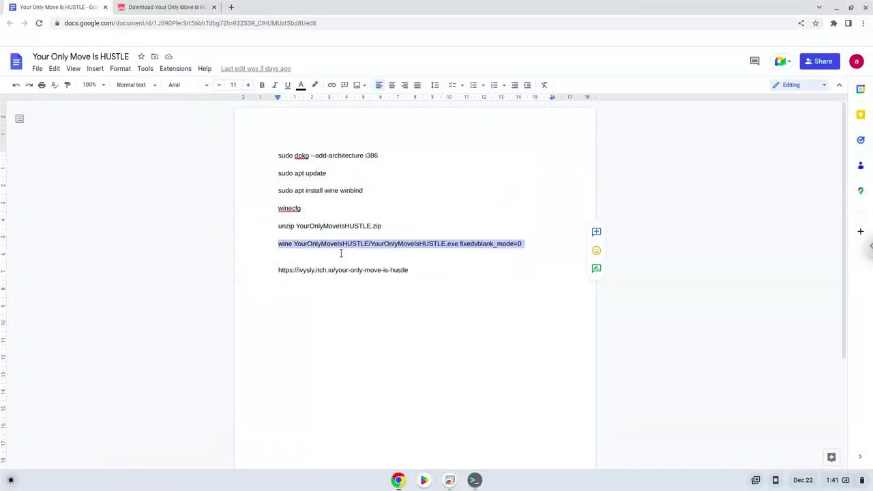
Step: Run the command in the Linux terminal, then minimize Terminal and Chrome to reveal the game's menu
left_click(474, 480)
key("ctrl+shift+v")
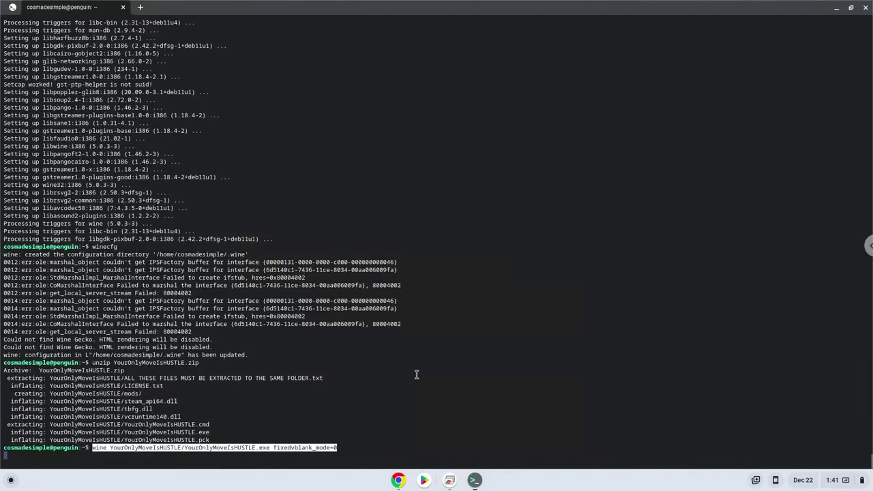
key("Return")
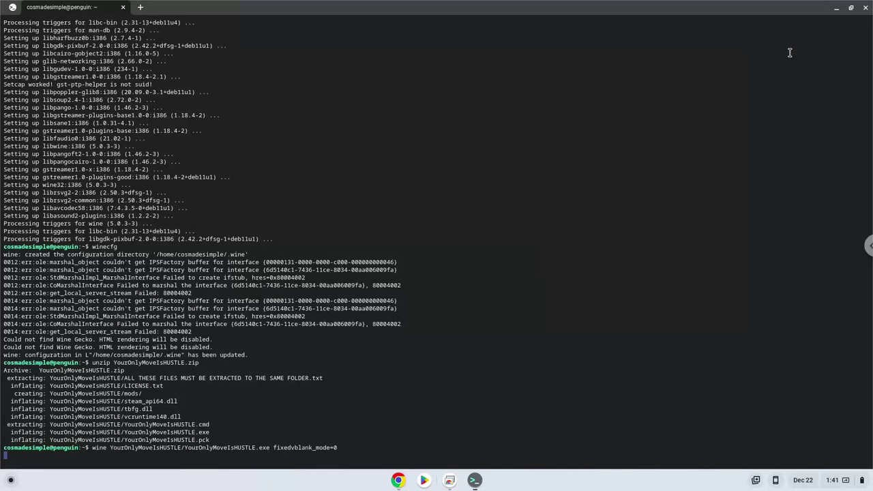
left_click(838, 8)
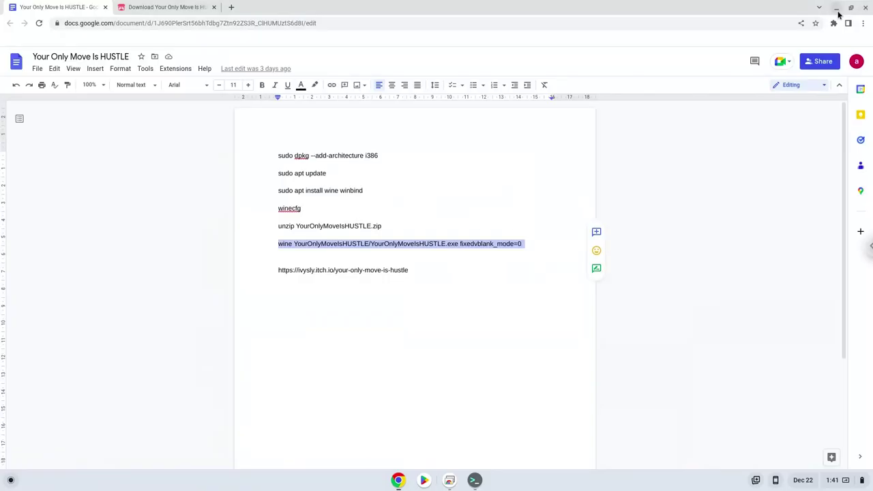
left_click(837, 8)
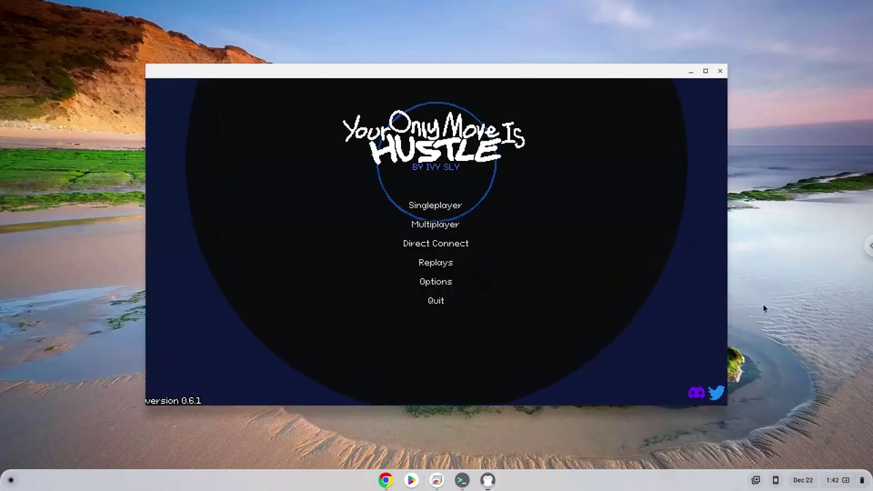
Step: Maximize the game window, then start a Singleplayer match of Cowboy (P1) versus Wizard (P2)
left_click(705, 71)
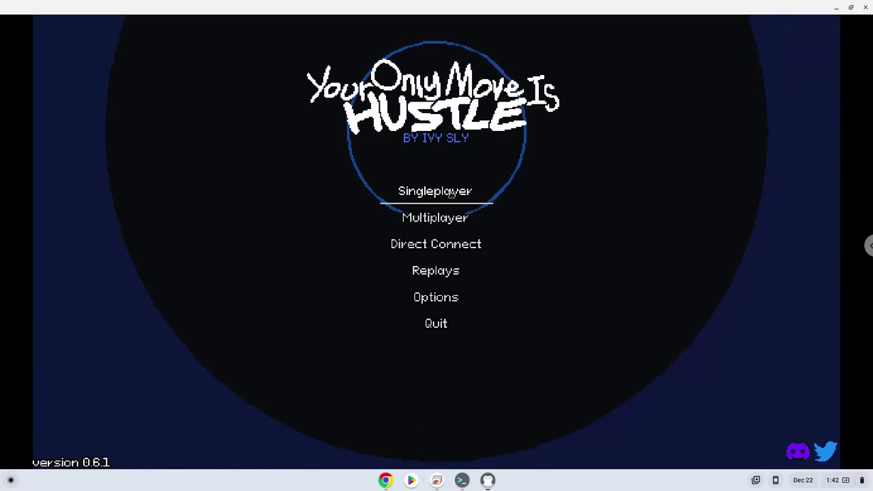
left_click(451, 195)
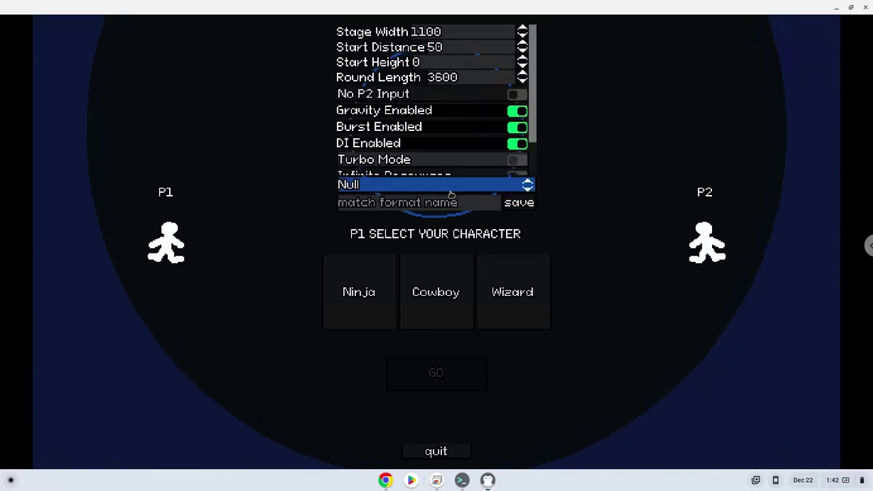
left_click(443, 282)
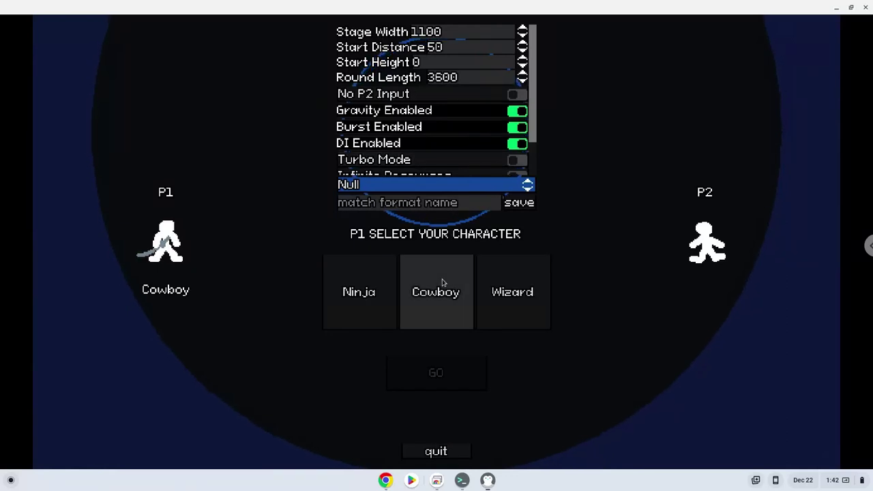
left_click(443, 282)
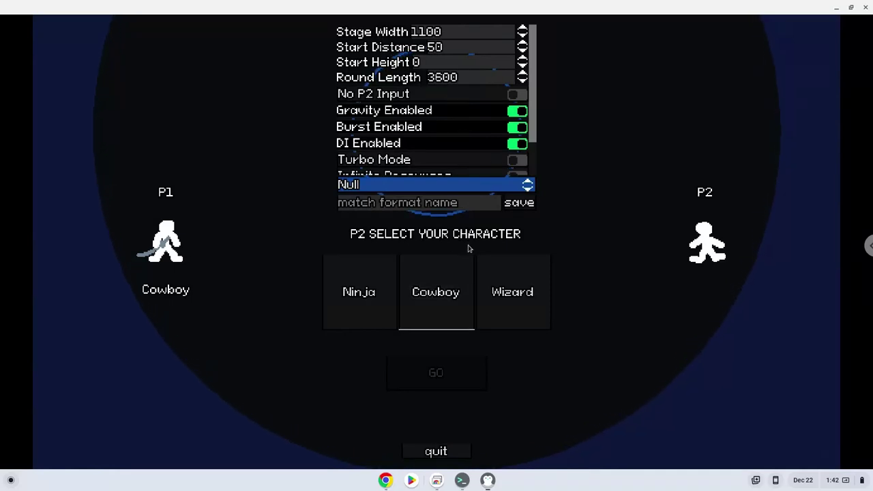
left_click(522, 288)
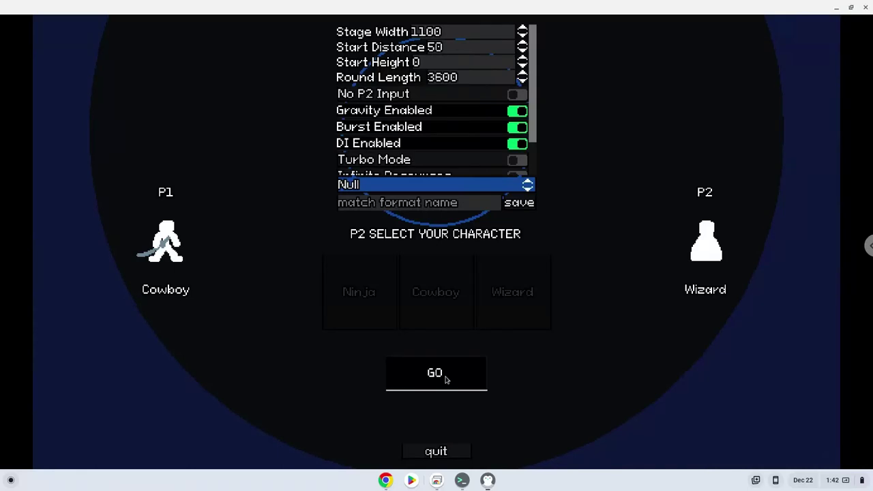
left_click(446, 380)
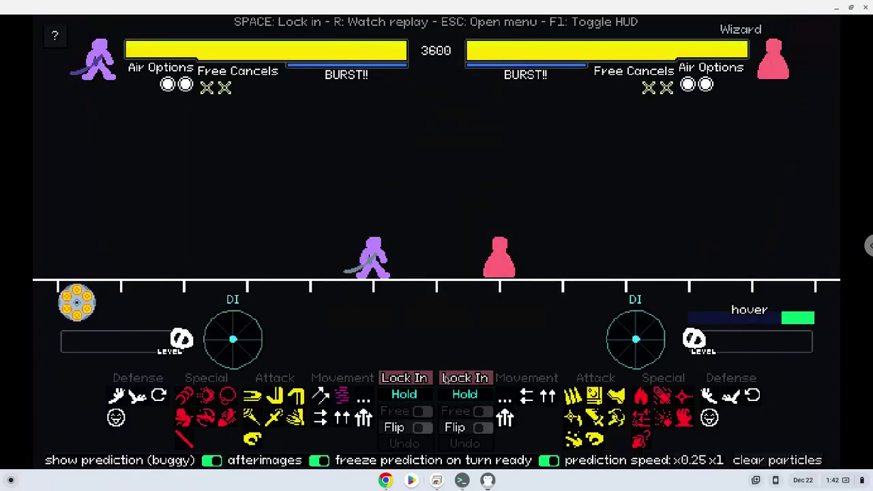